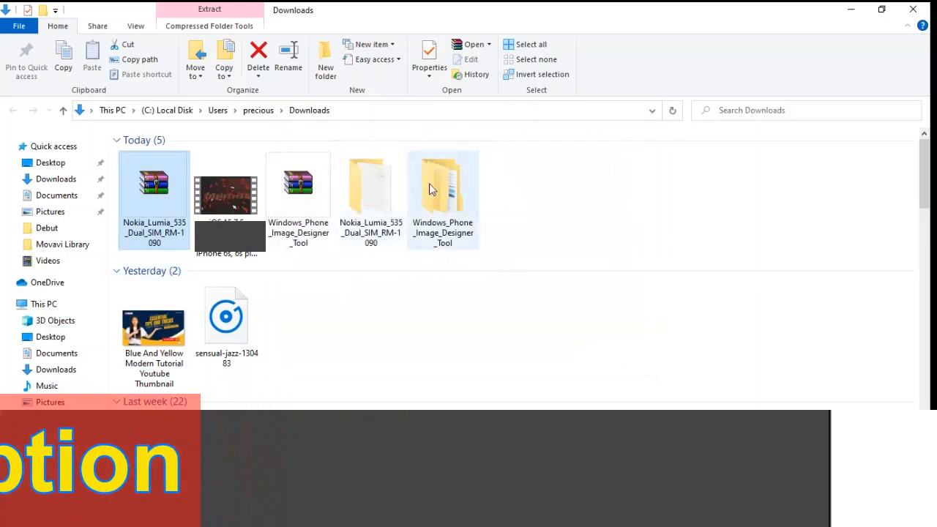
Open the Driver folder inside Nokia_Lumia_535_Dual_SIM_RM-1090 and try to launch the Download Nokia Driver shortcut
double_click(389, 183)
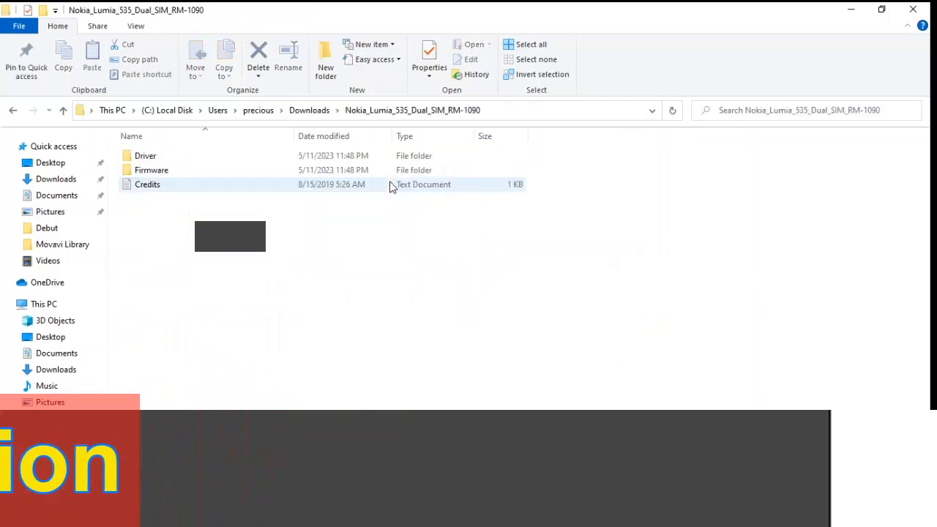
double_click(203, 162)
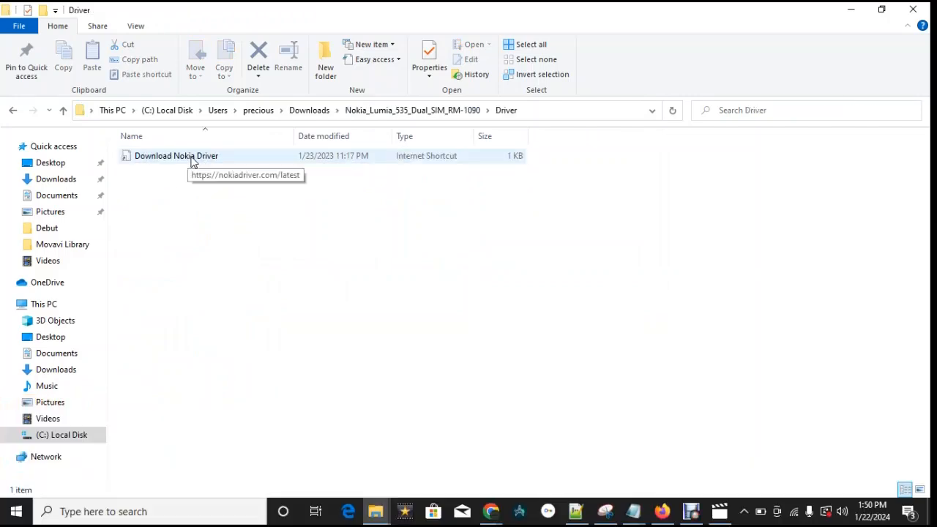
left_click(193, 161)
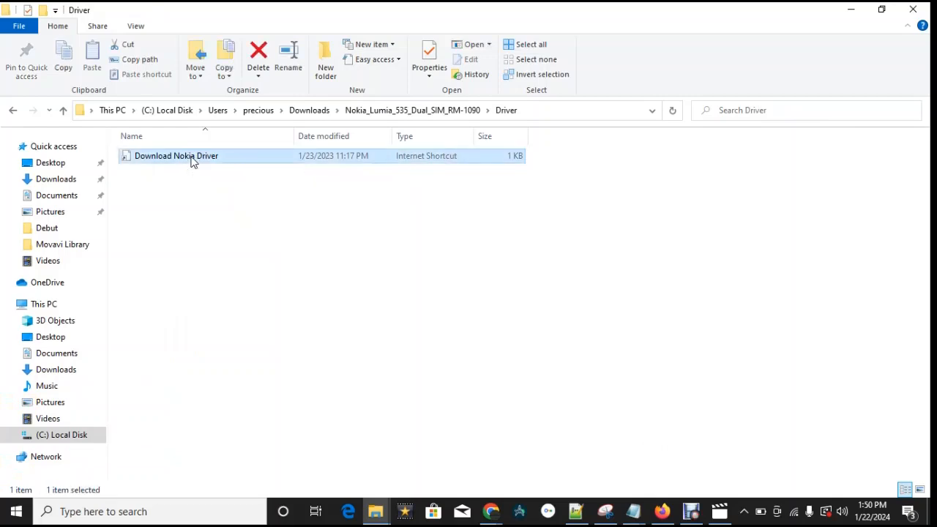
double_click(192, 162)
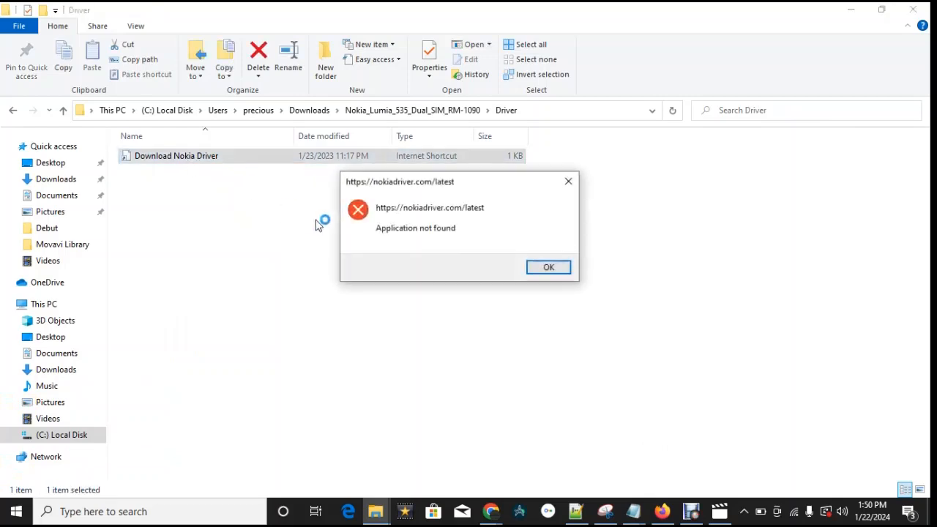
left_click(548, 270)
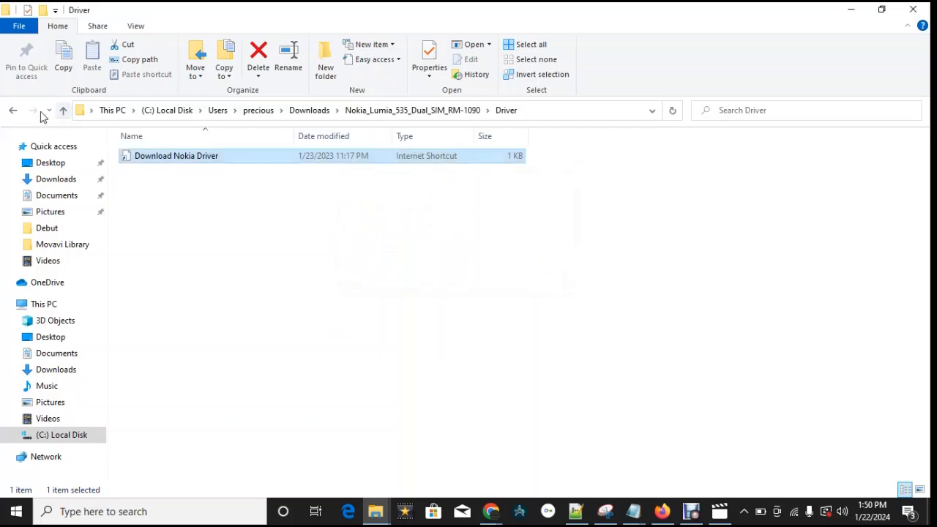
Return to the Nokia Lumia 535 folder, view its Firmware subfolder and select the PRODUCT CODE text file
left_click(16, 110)
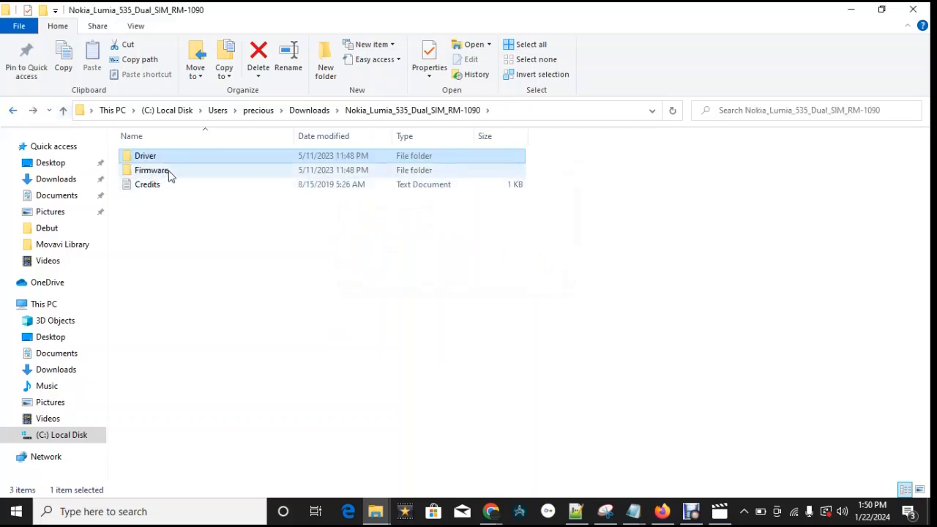
double_click(167, 172)
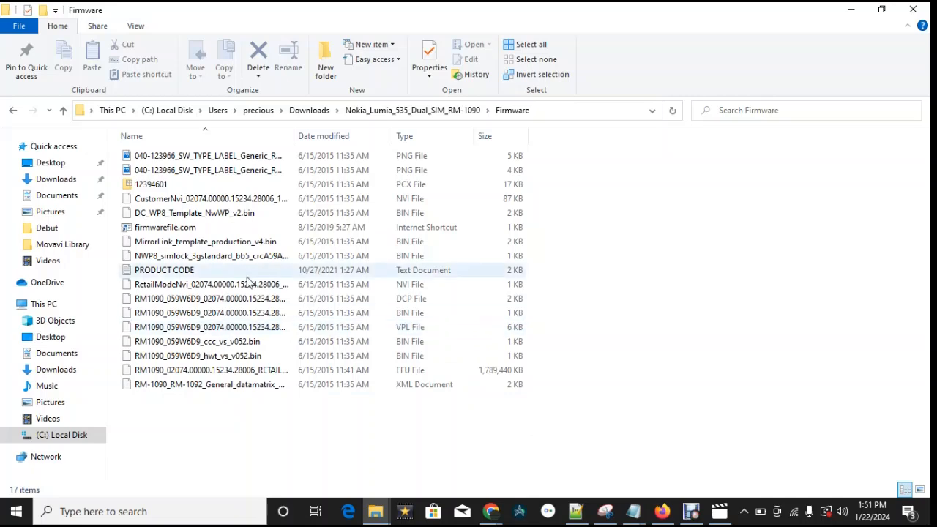
left_click(197, 272)
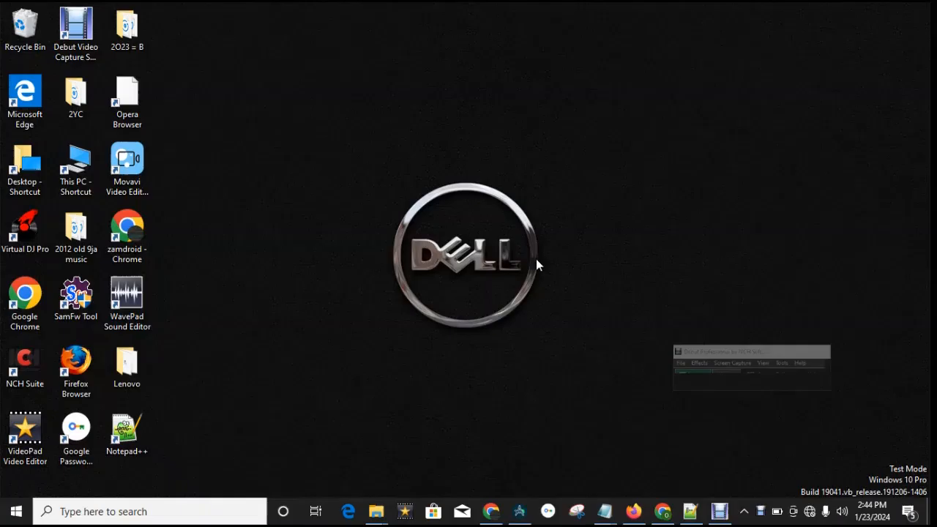
Bring up the Downloads folder window and check the contents of the Nokia_Lumia_535_Dual_SIM_RM-1090 folder
left_click(375, 512)
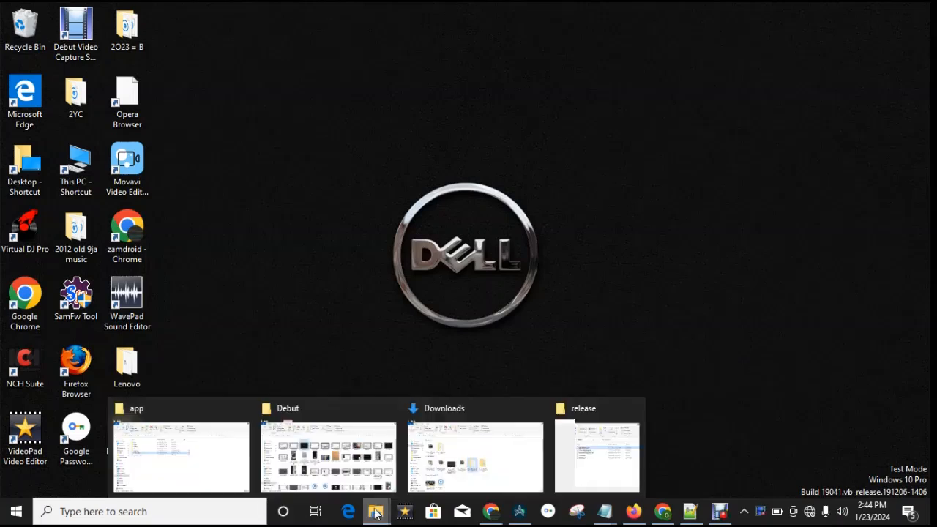
mouse_move(341, 457)
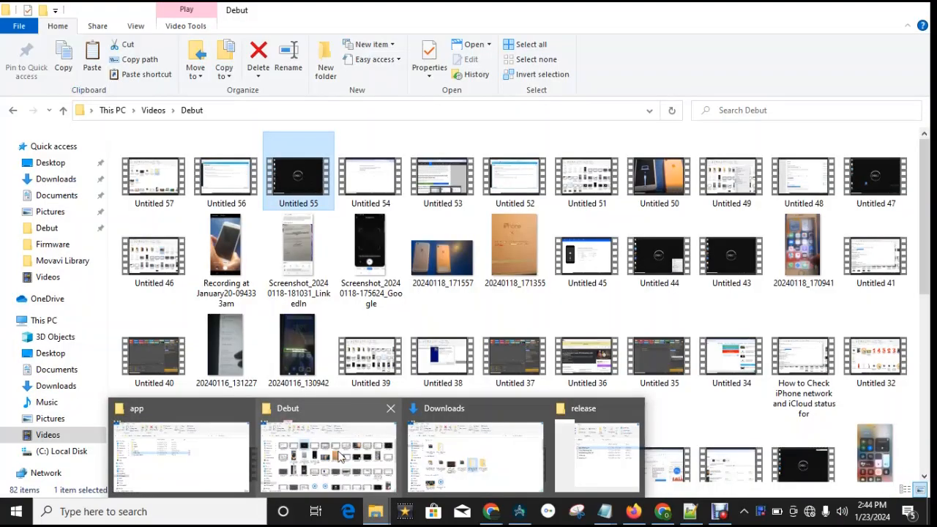
mouse_move(487, 454)
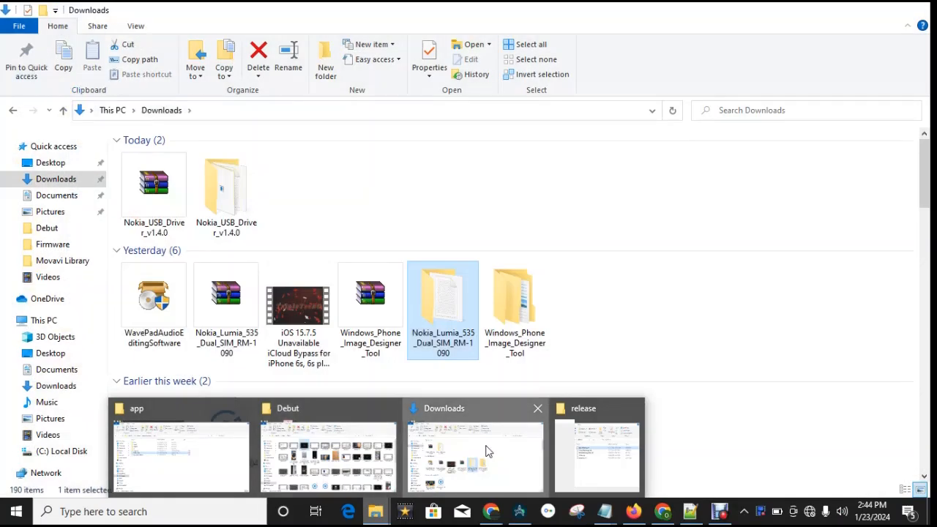
left_click(486, 452)
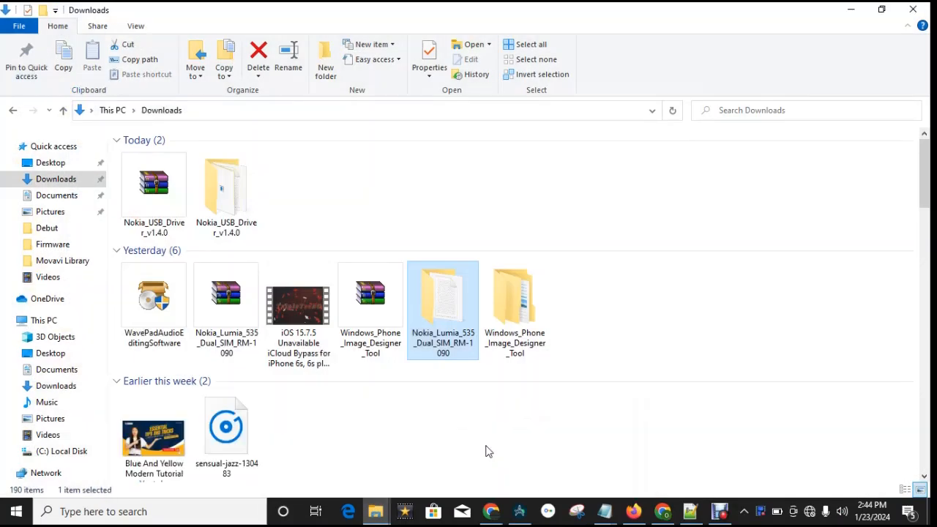
double_click(460, 324)
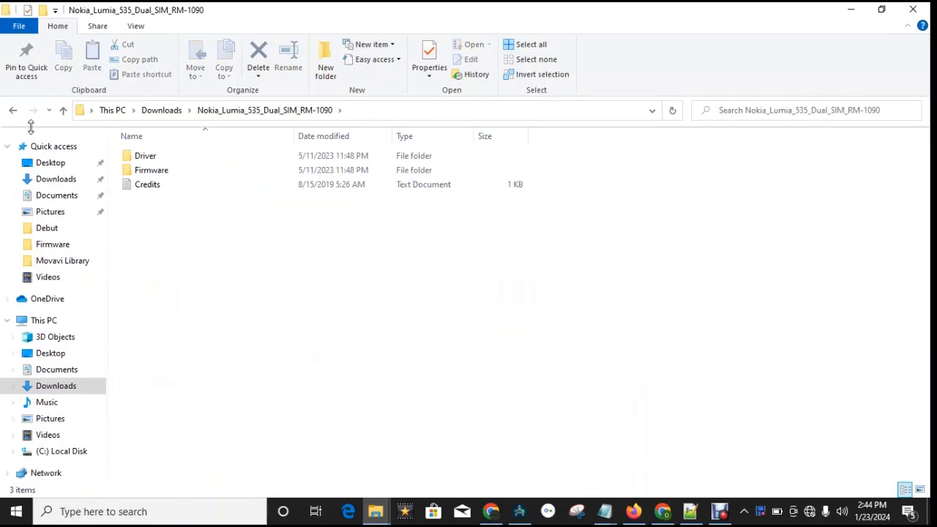
left_click(13, 110)
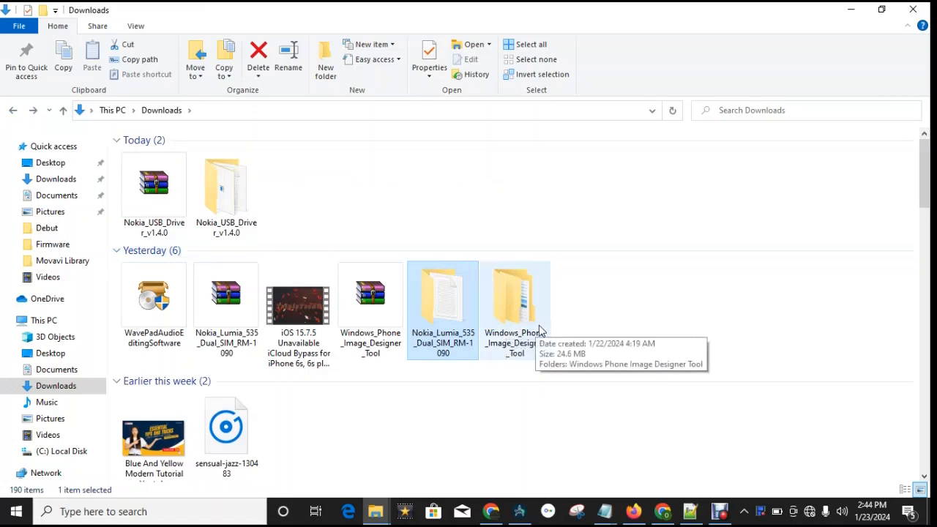
Open the nested Windows Phone Image Designer Tool folder from Downloads and look inside its 64 subfolder
left_click(533, 339)
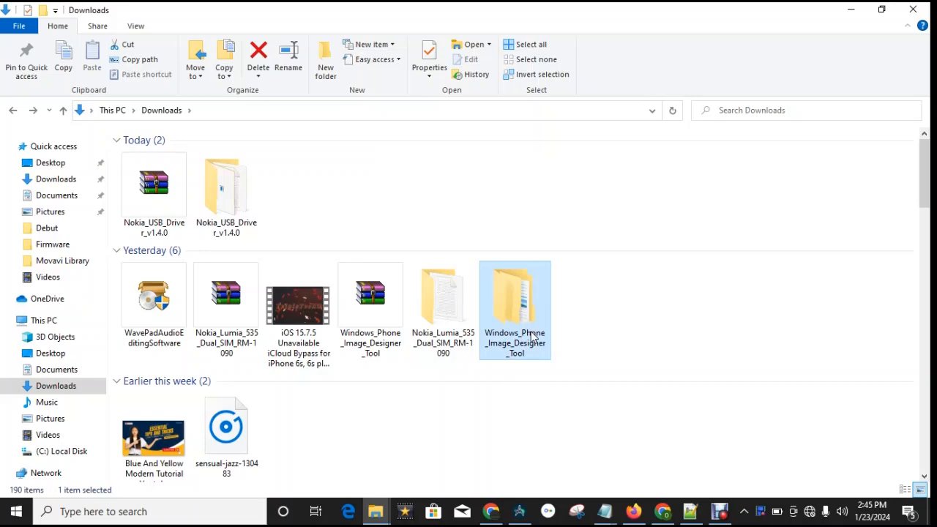
double_click(534, 338)
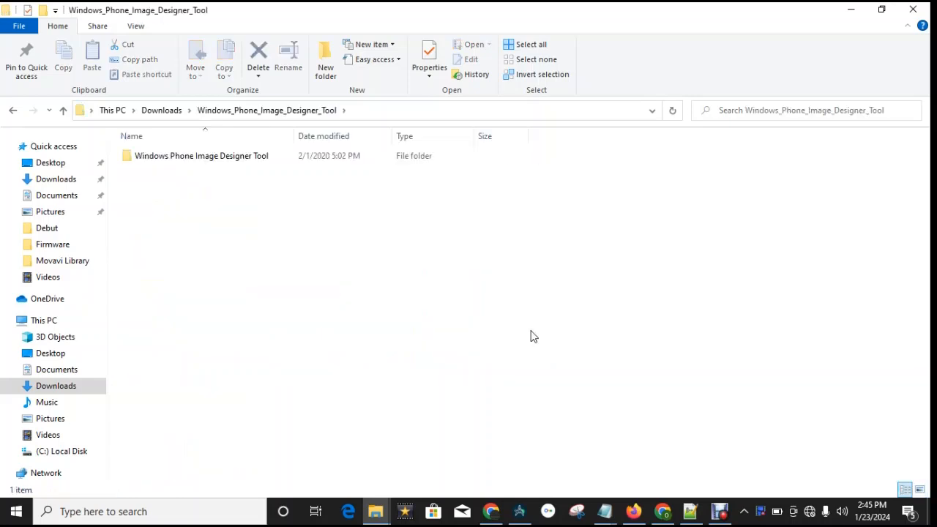
double_click(226, 160)
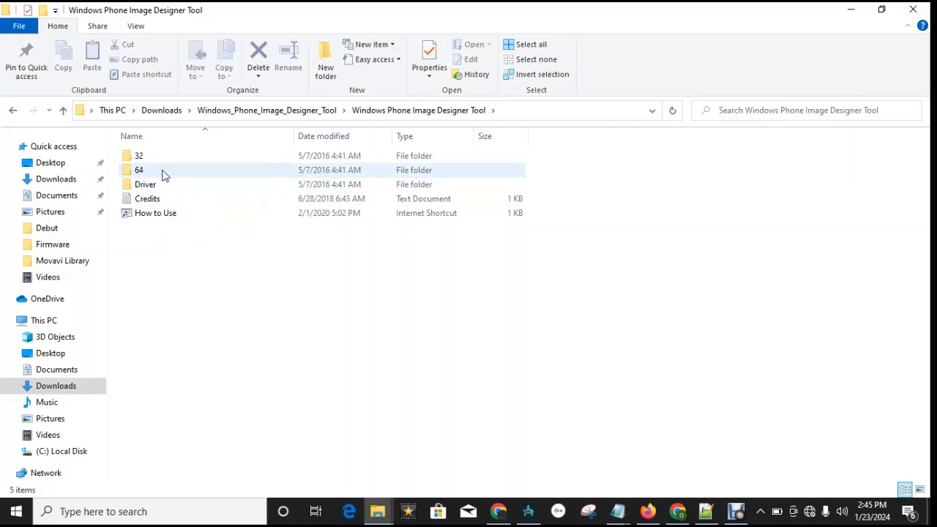
double_click(152, 175)
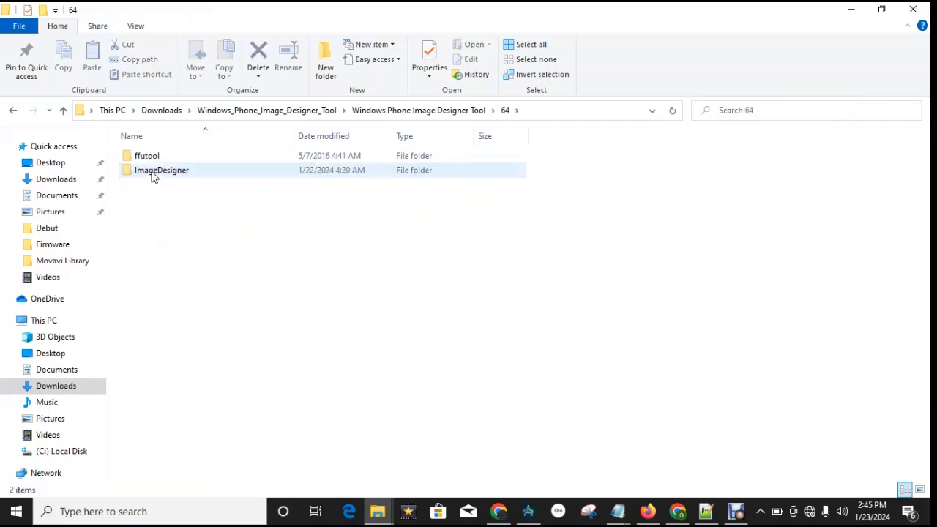
left_click(20, 112)
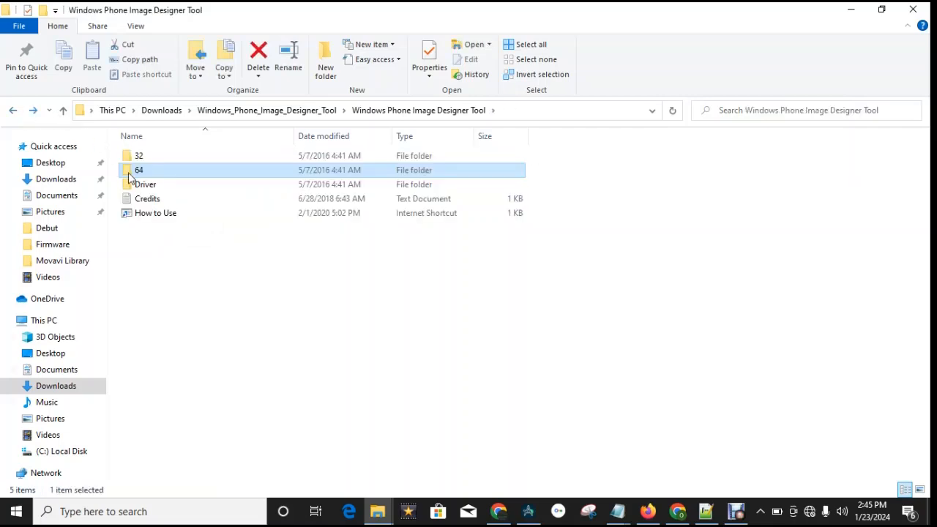
Try to install the phone driver by running dpinst from the Driver\amd64 folder and going through its installation wizard
double_click(151, 187)
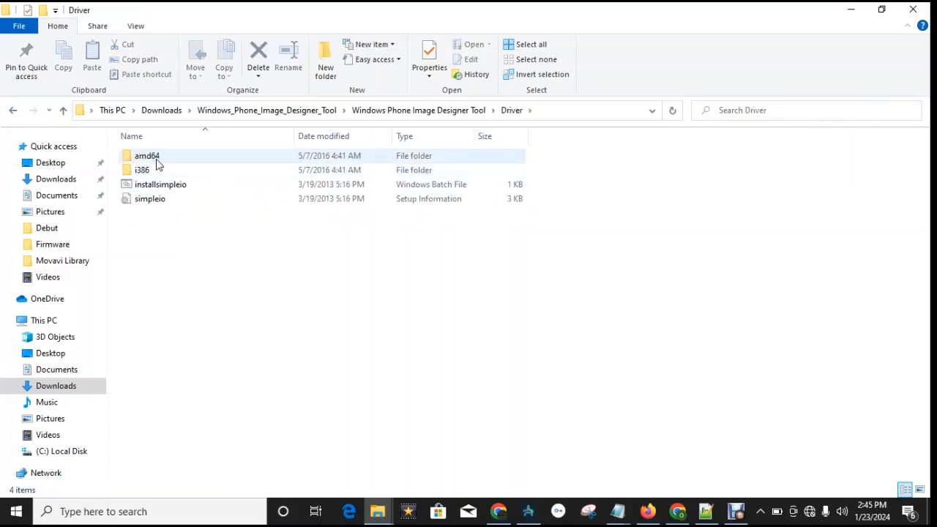
double_click(156, 163)
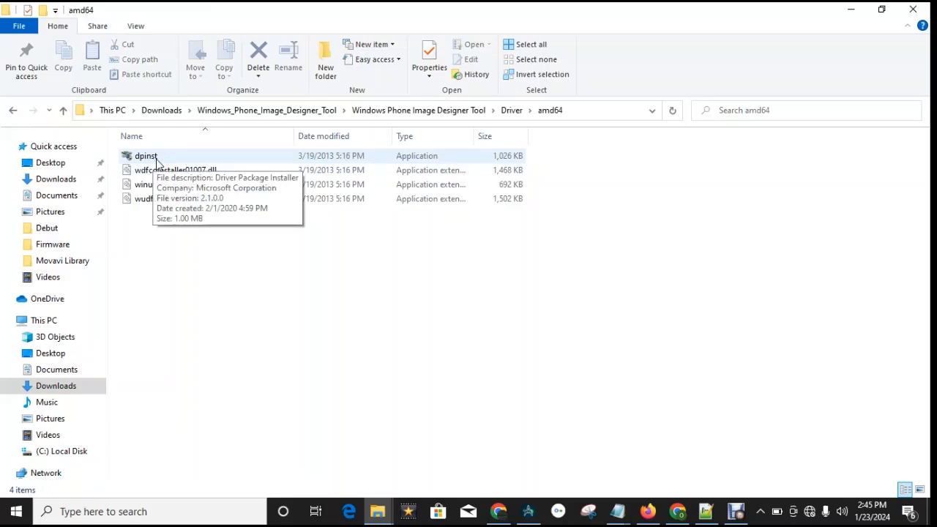
double_click(156, 162)
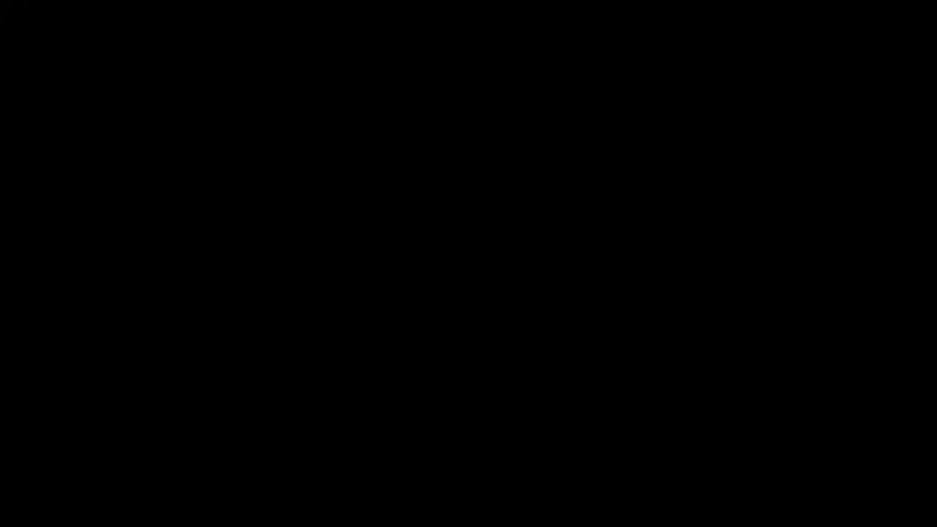
left_click(412, 354)
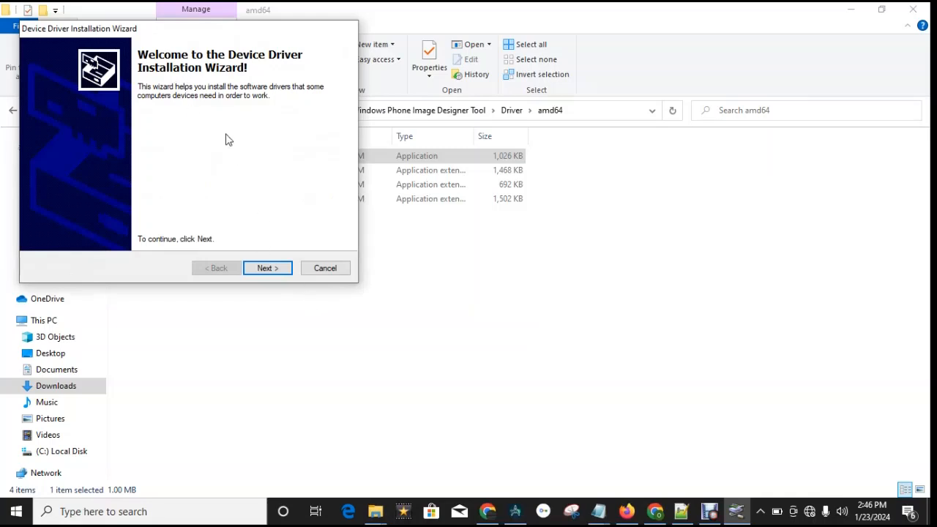
left_click(268, 271)
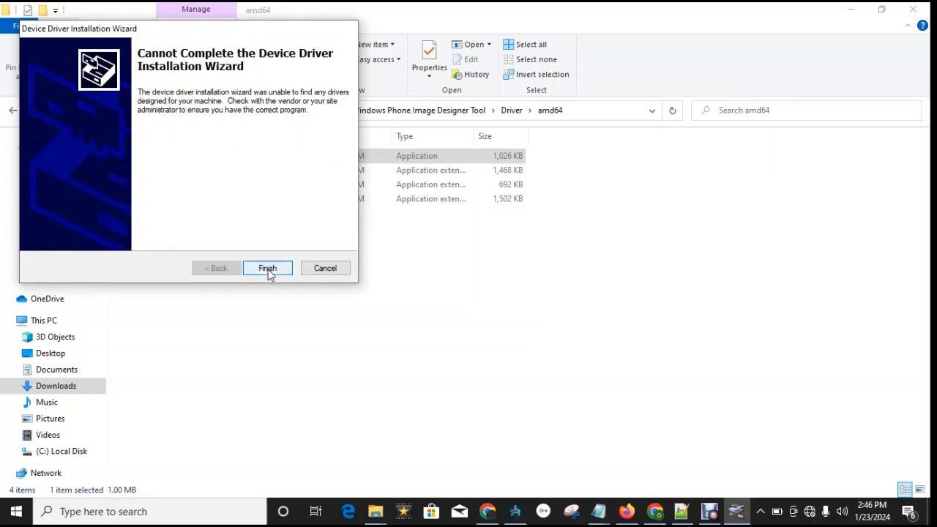
left_click(268, 268)
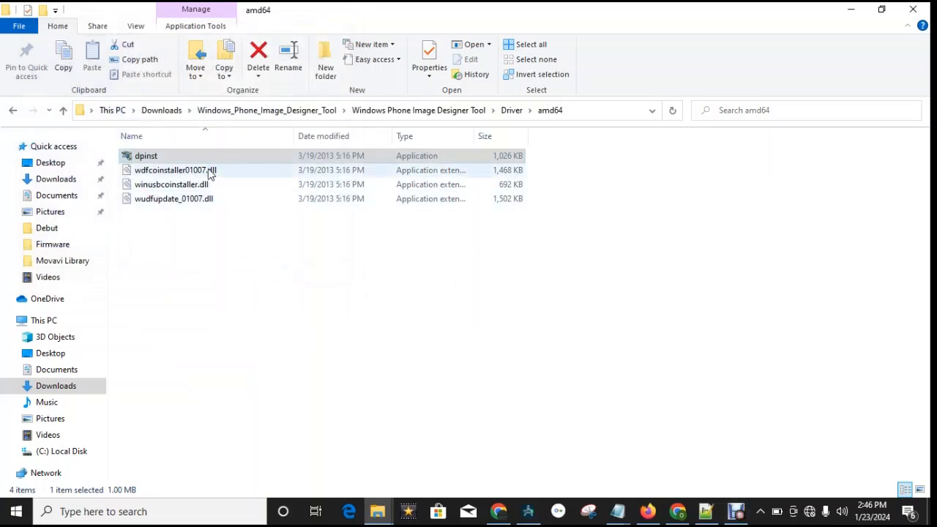
Leave the amd64 driver folder and return to the inner Windows Phone Image Designer Tool folder
left_click(20, 115)
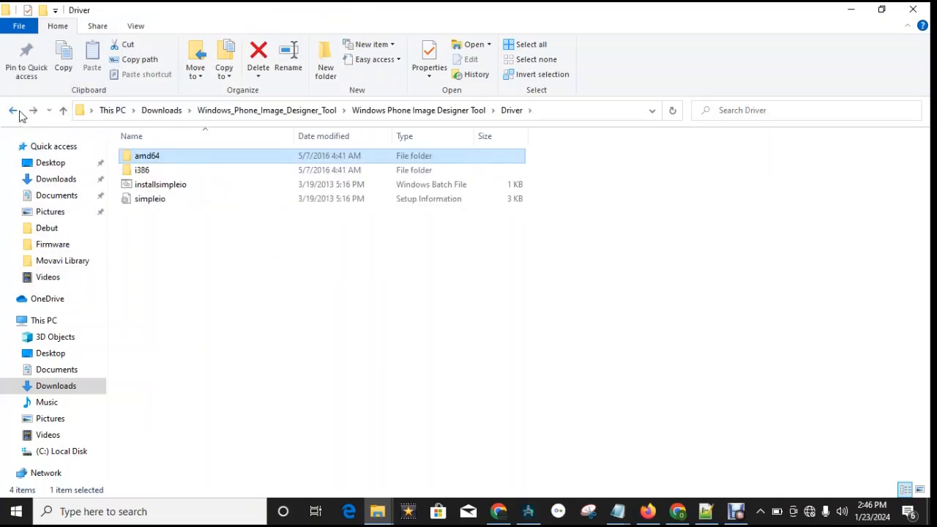
left_click(13, 111)
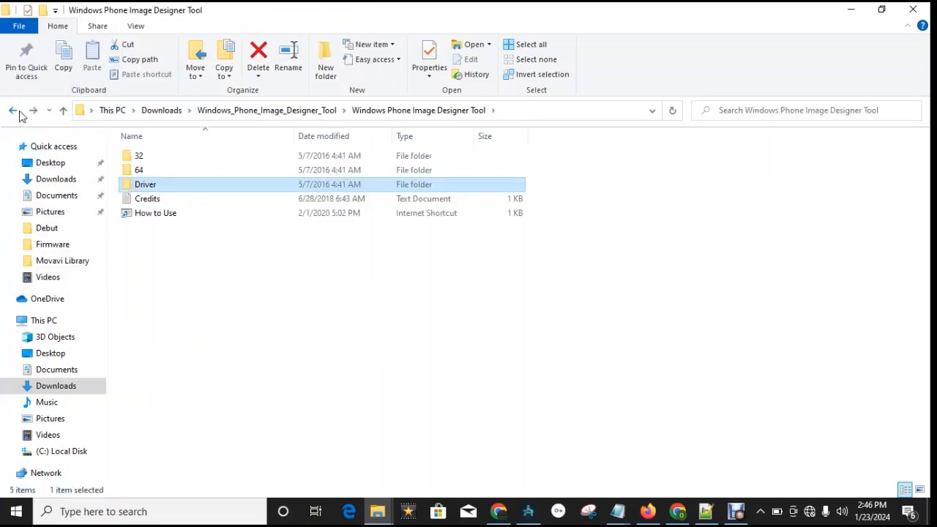
left_click(14, 110)
left_click(14, 112)
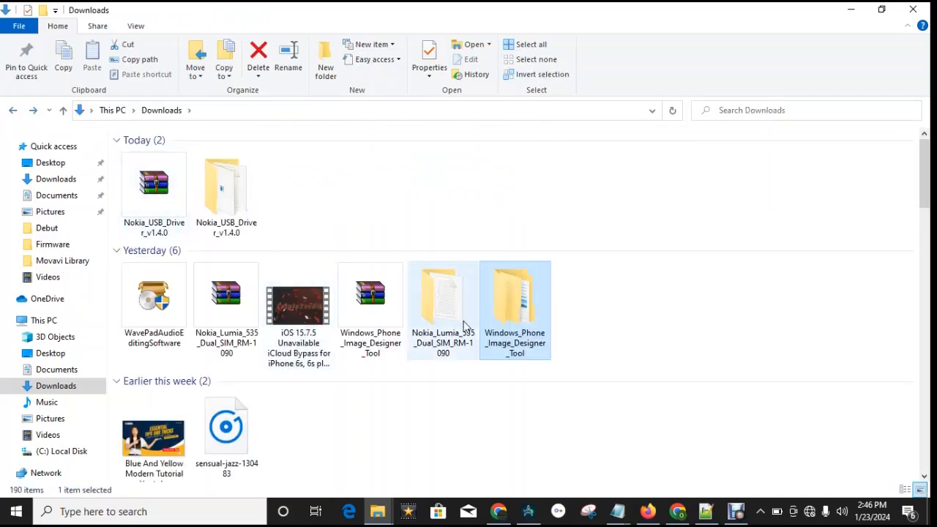
double_click(534, 325)
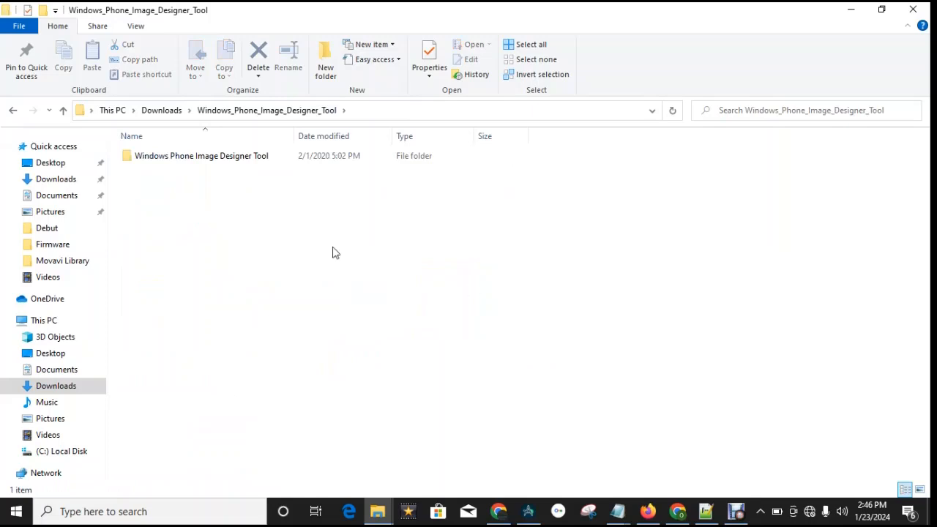
double_click(226, 161)
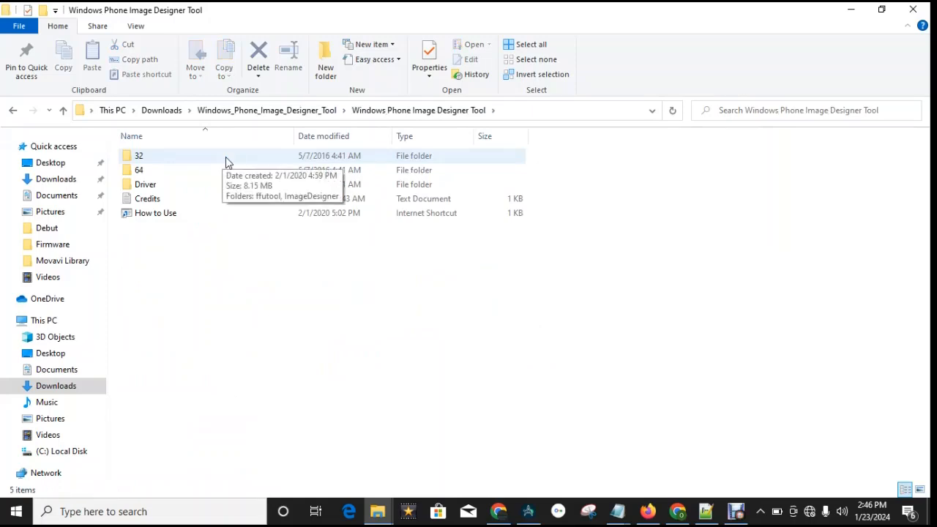
Launch Windows Phone Image Designer with the start batch file in the 64\ImageDesigner folder
double_click(158, 172)
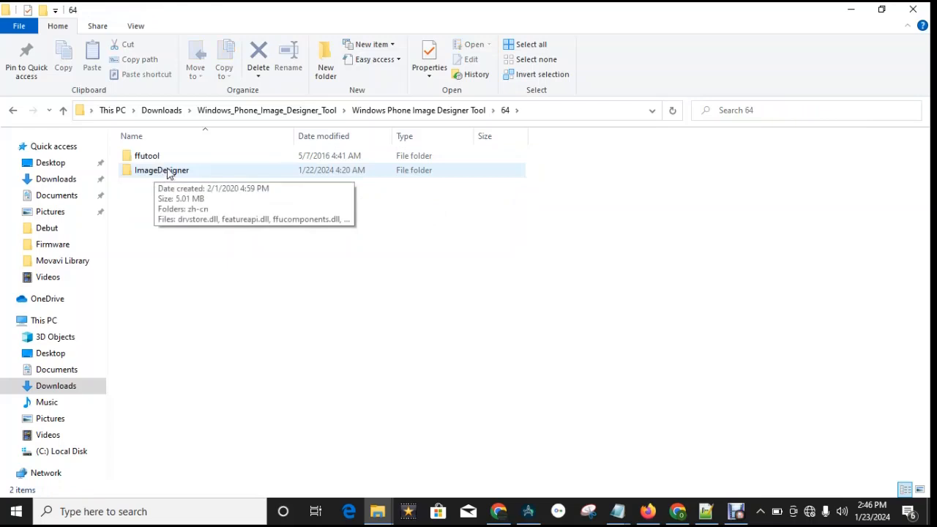
left_click(181, 162)
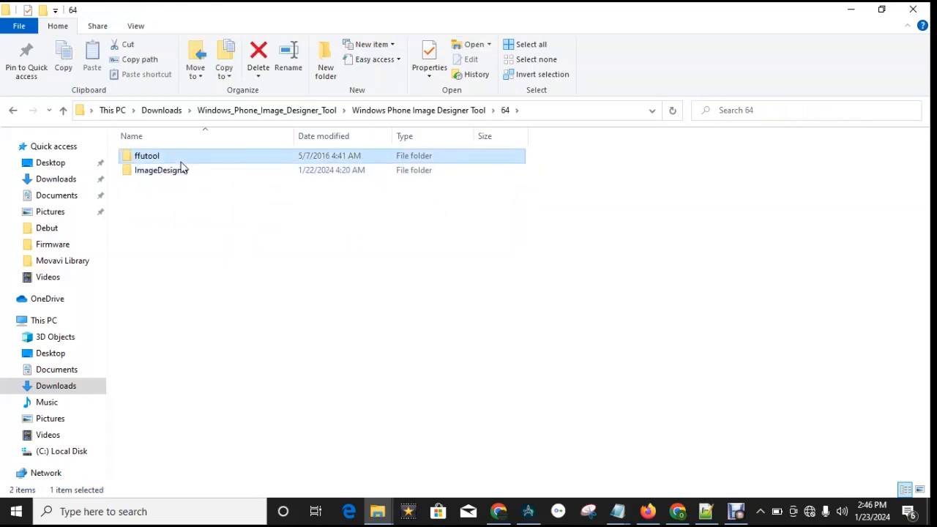
double_click(170, 171)
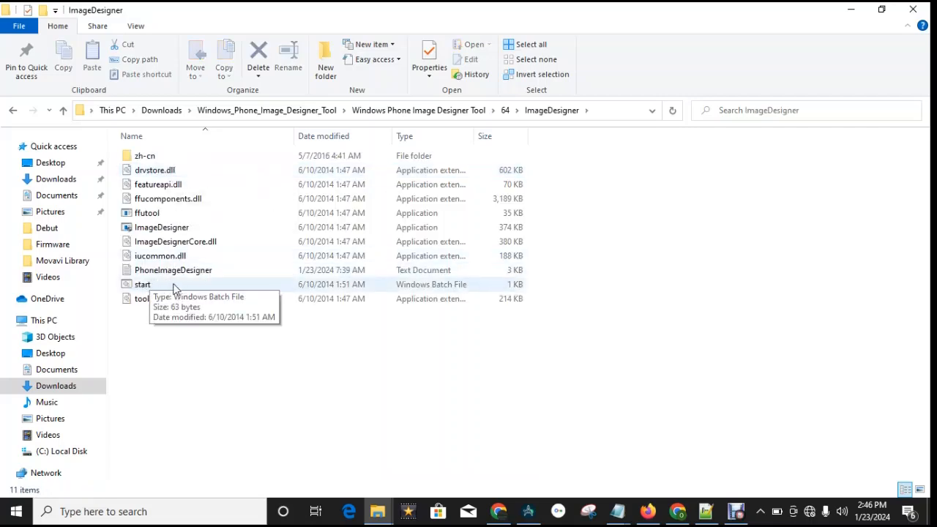
double_click(157, 286)
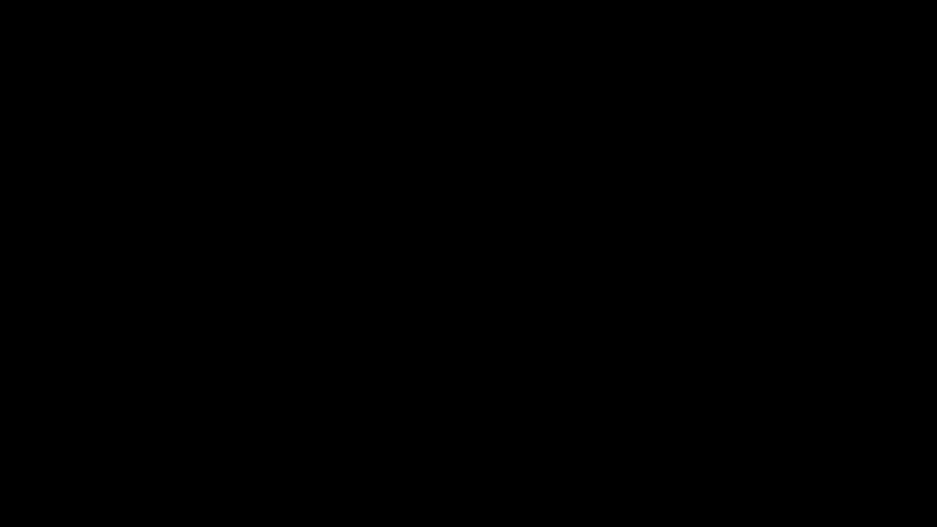
left_click(385, 354)
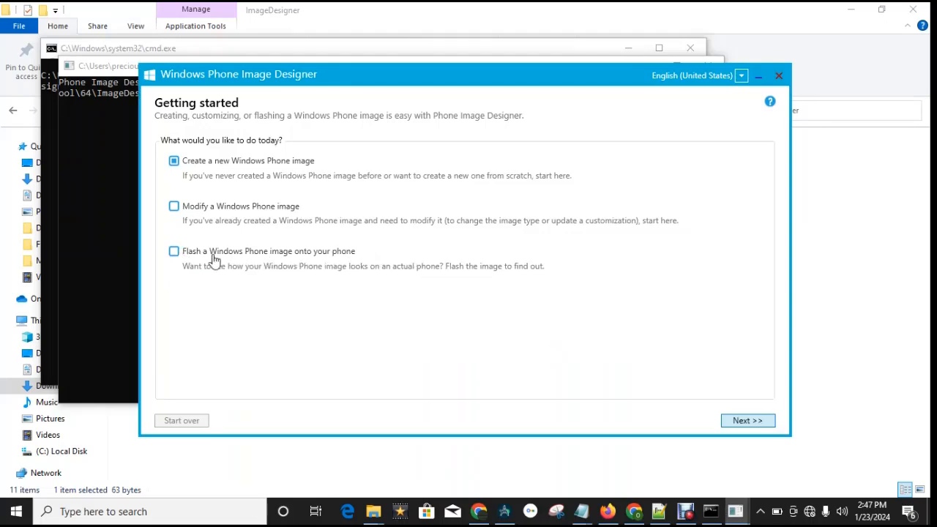
Choose flashing an image onto the phone and load the RM1090_02074 .ffu file from Downloads\Nokia_Lumia_535_Dual_SIM_RM-1090\Firmware
left_click(175, 252)
left_click(766, 422)
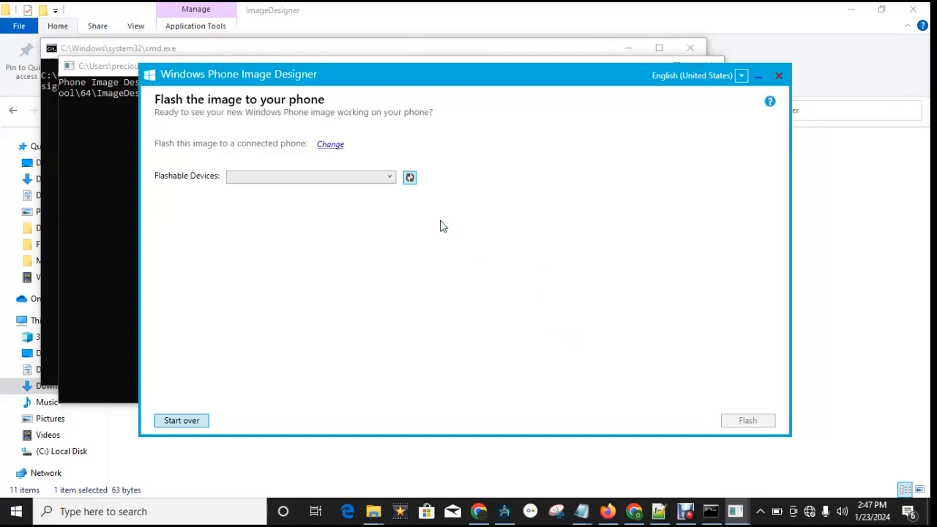
left_click(331, 145)
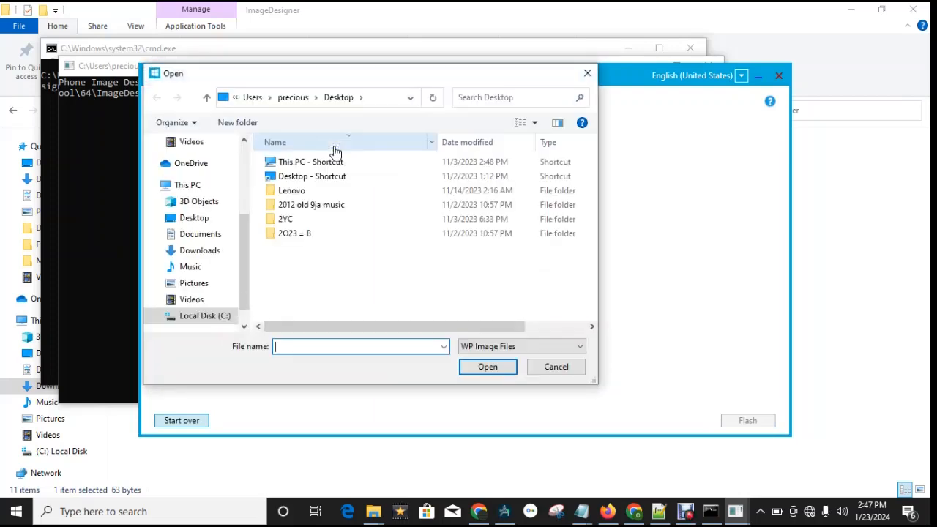
left_click(201, 252)
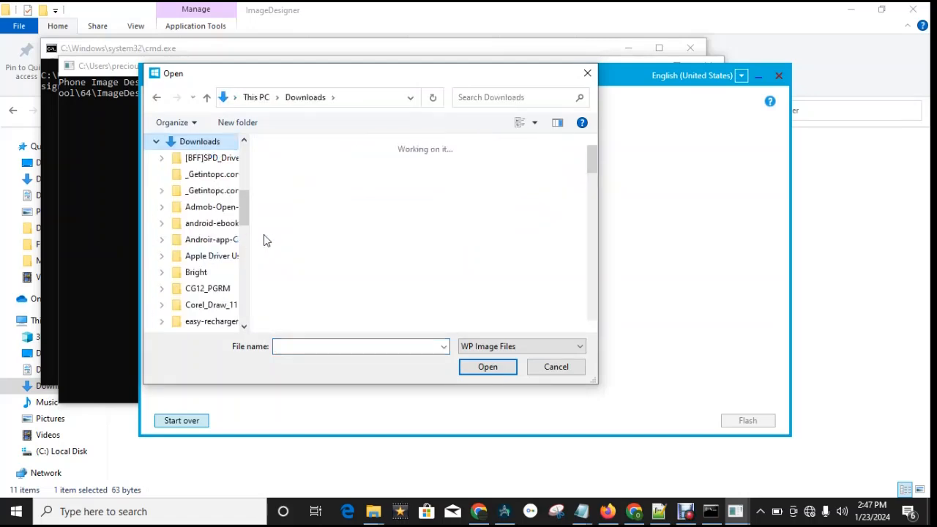
left_click(156, 141)
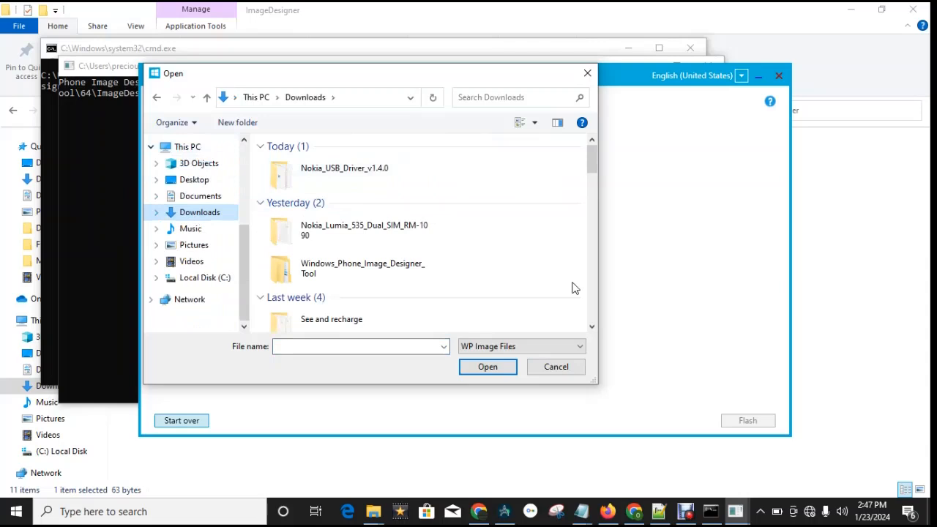
double_click(391, 232)
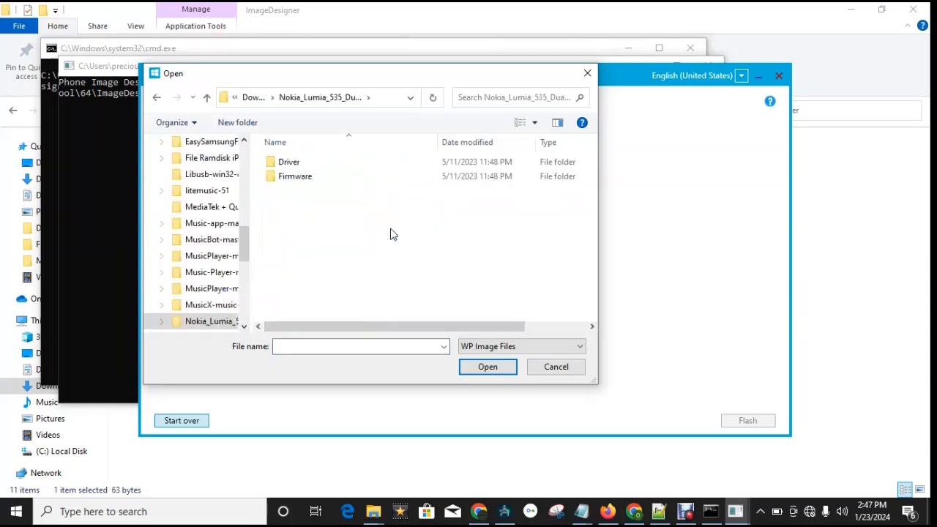
double_click(320, 182)
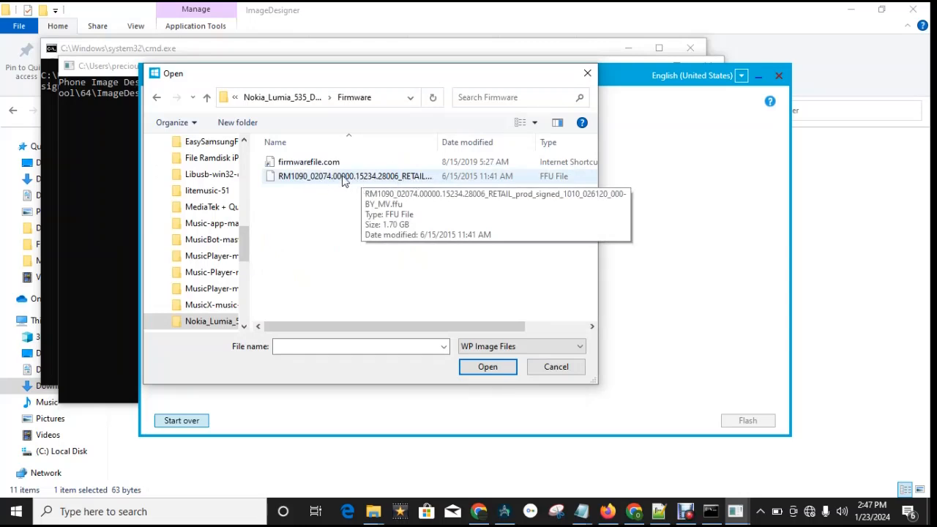
double_click(317, 182)
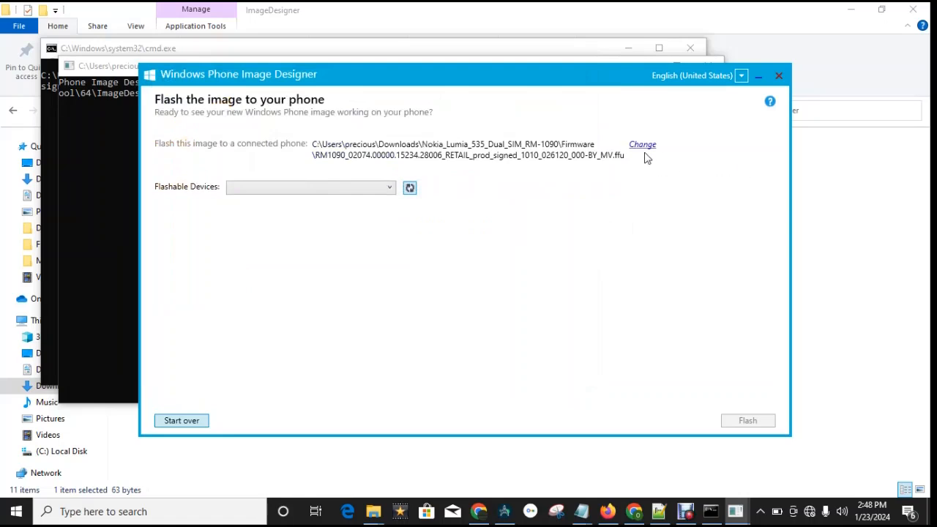
Refresh the list of flashable devices and start flashing the firmware image to the connected Nokia.MSM8212.P6214.1.1 phone
left_click(411, 190)
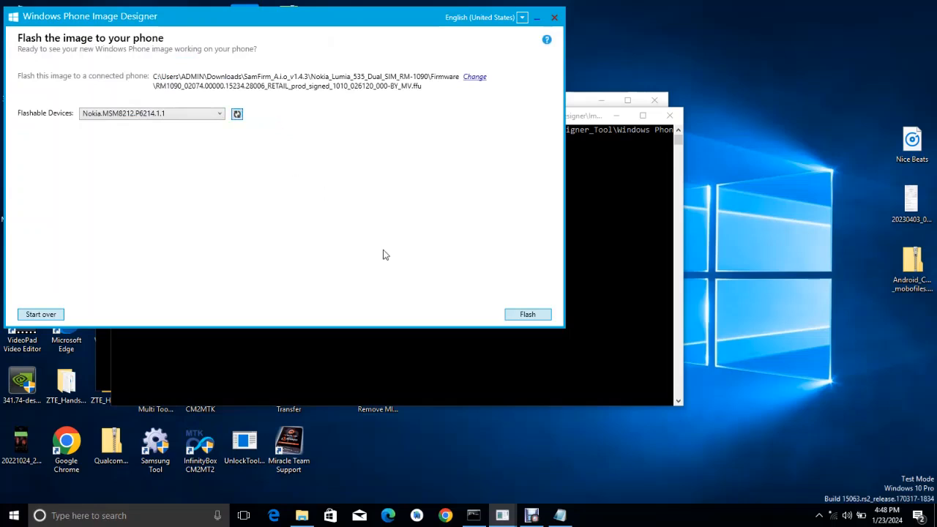
left_click(524, 315)
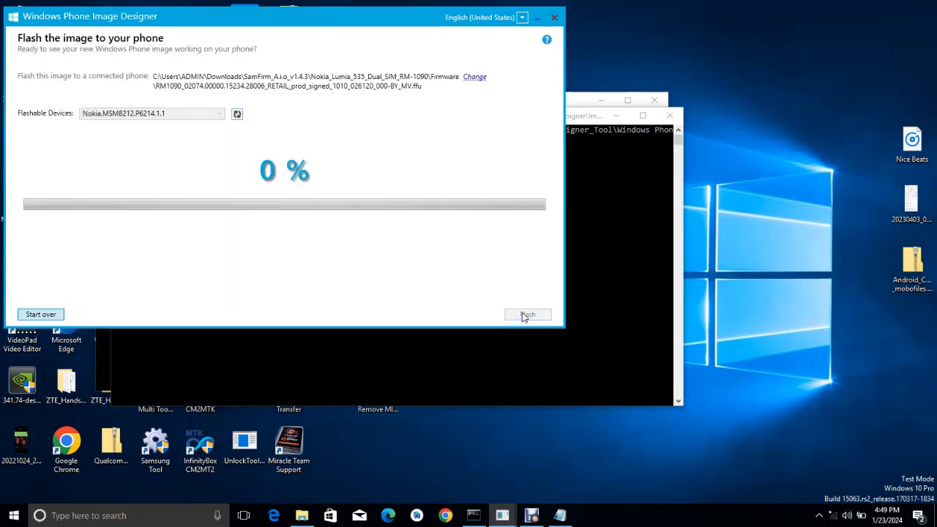